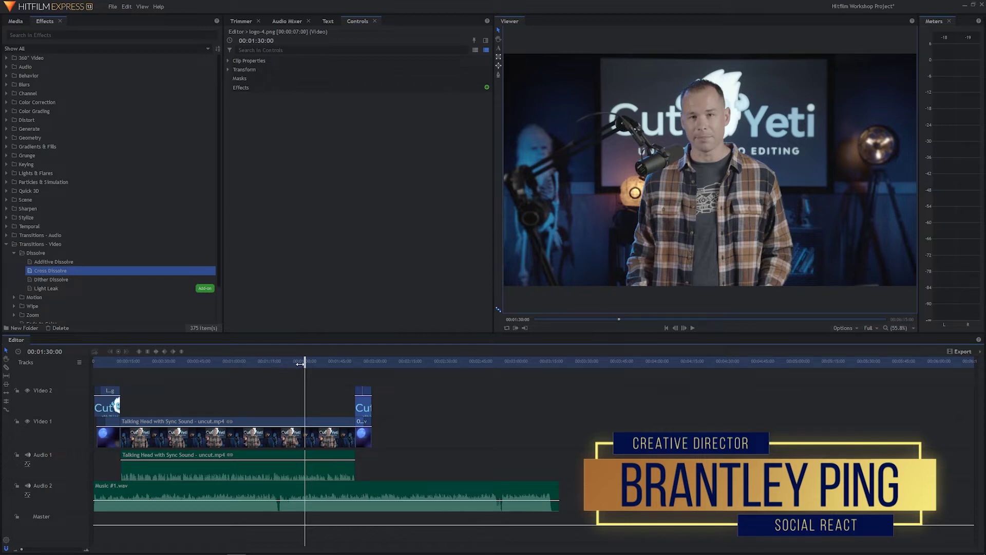
Move the playhead to about 00:01:51:08, where the talking head ends, and zoom in there
left_click_drag(300, 364, 354, 362)
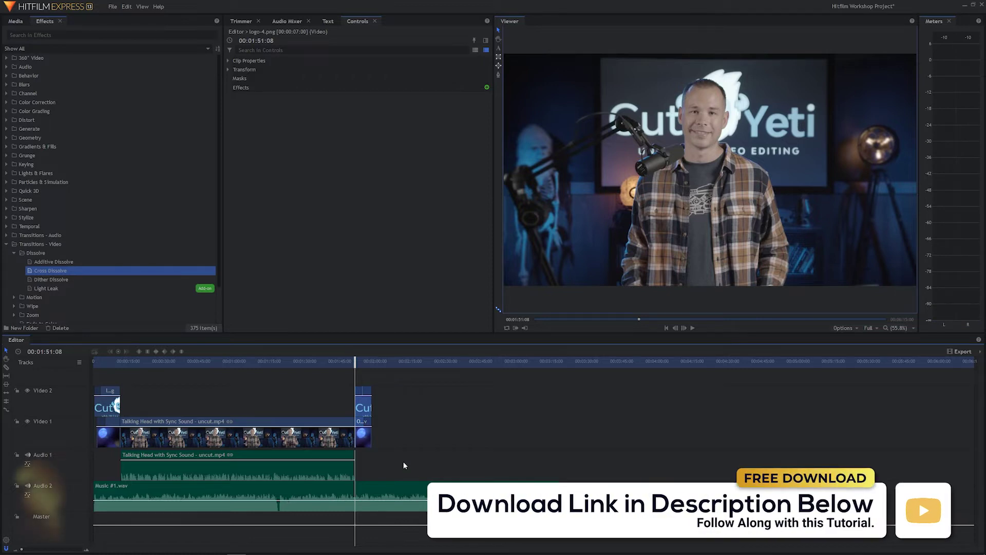
scroll(403, 461, "up", 5)
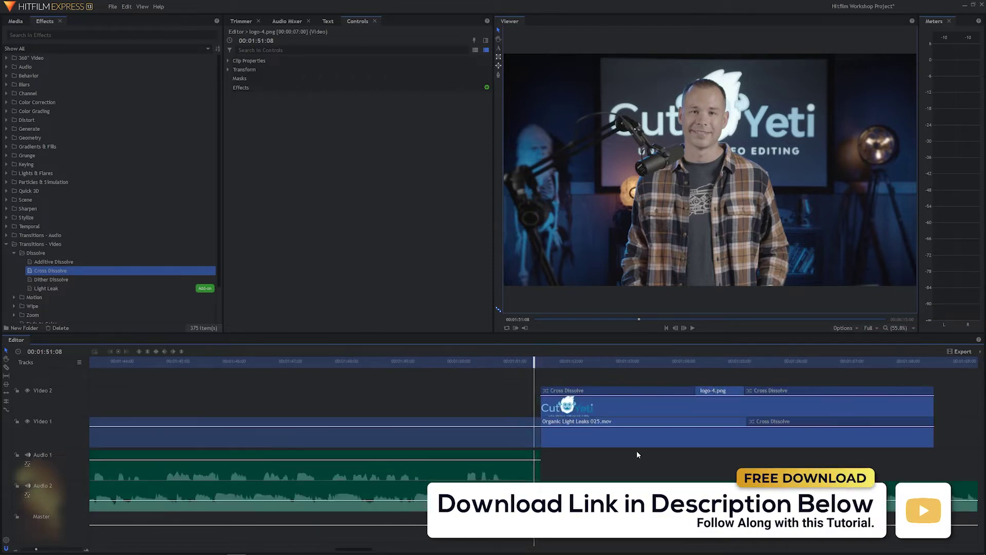
left_click_drag(535, 362, 229, 381)
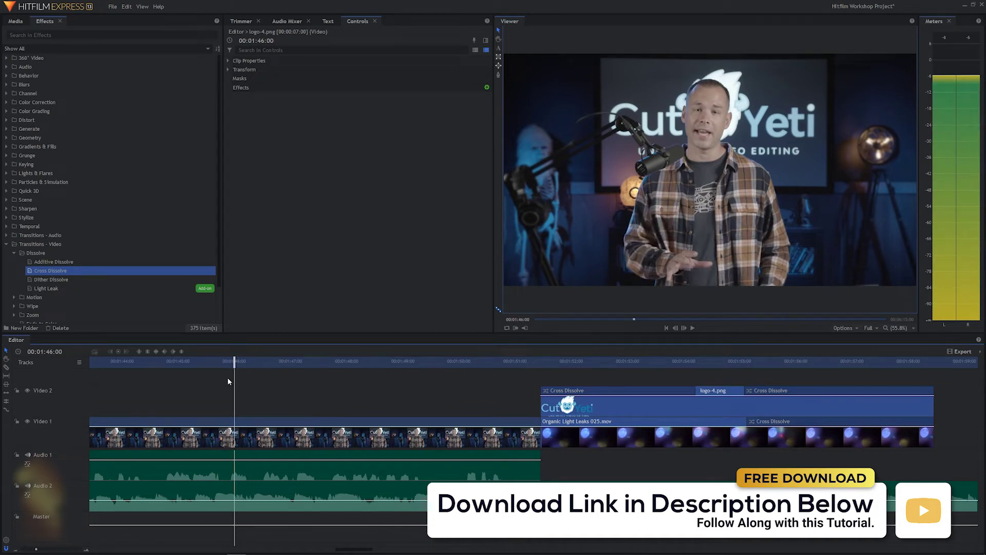
key("space")
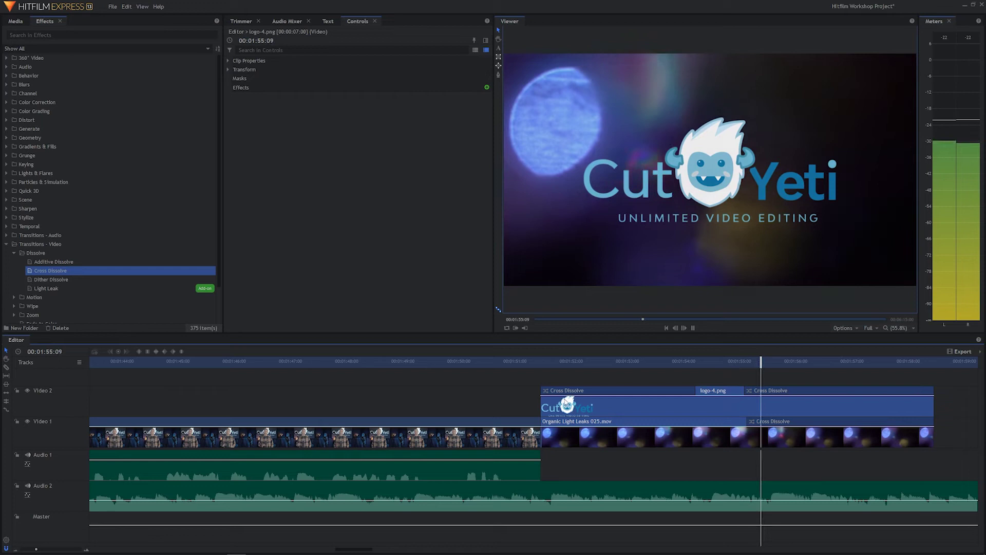
key("space")
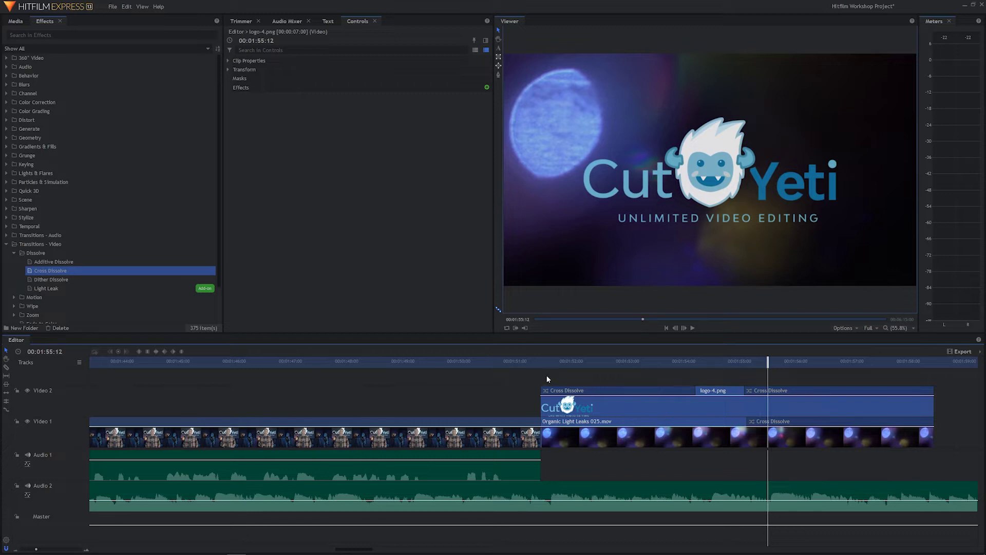
left_click_drag(553, 360, 472, 375)
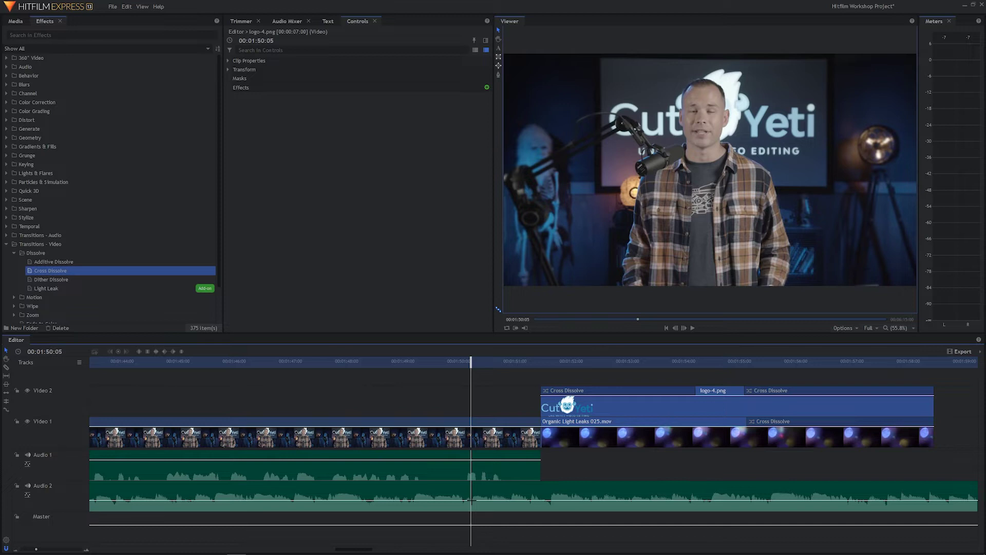
Add a Music #1.wav level keyframe at 00:01:51:16 and raise it to about -2.67 dB
left_click(472, 500)
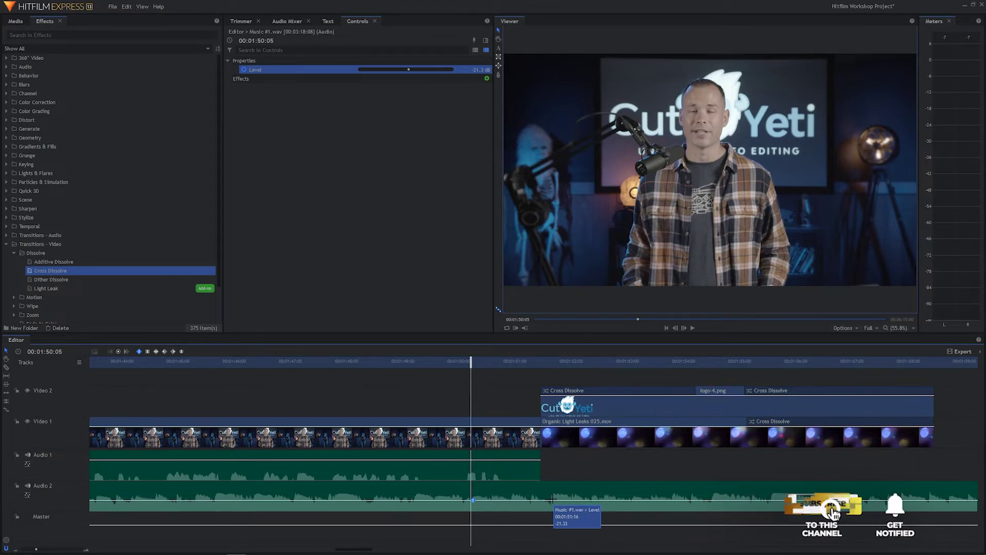
left_click(553, 499)
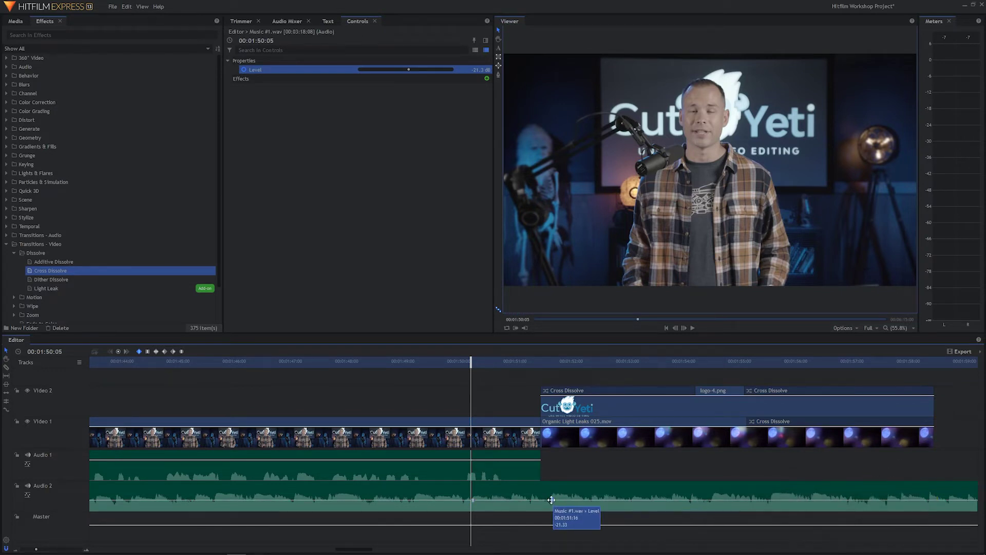
left_click_drag(551, 499, 552, 494)
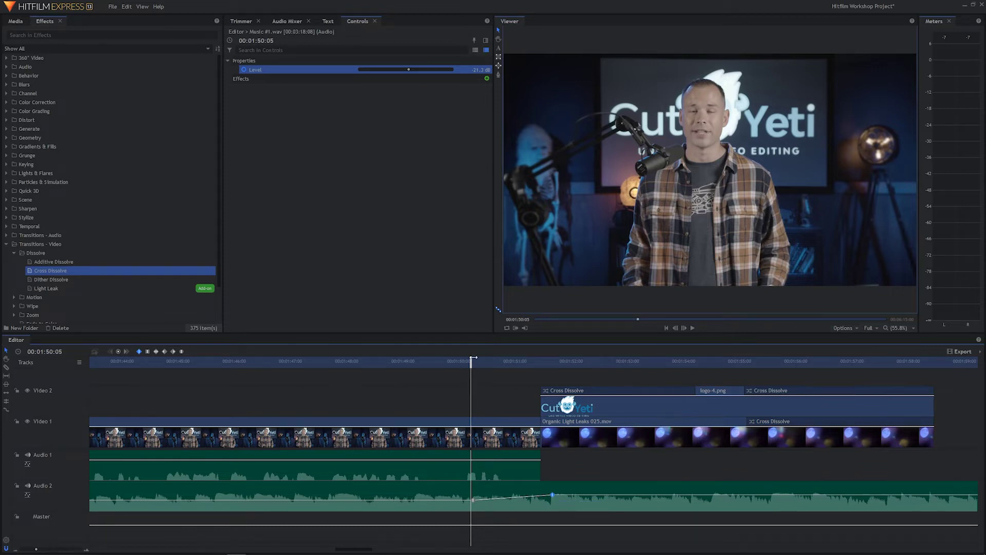
left_click_drag(472, 358, 353, 359)
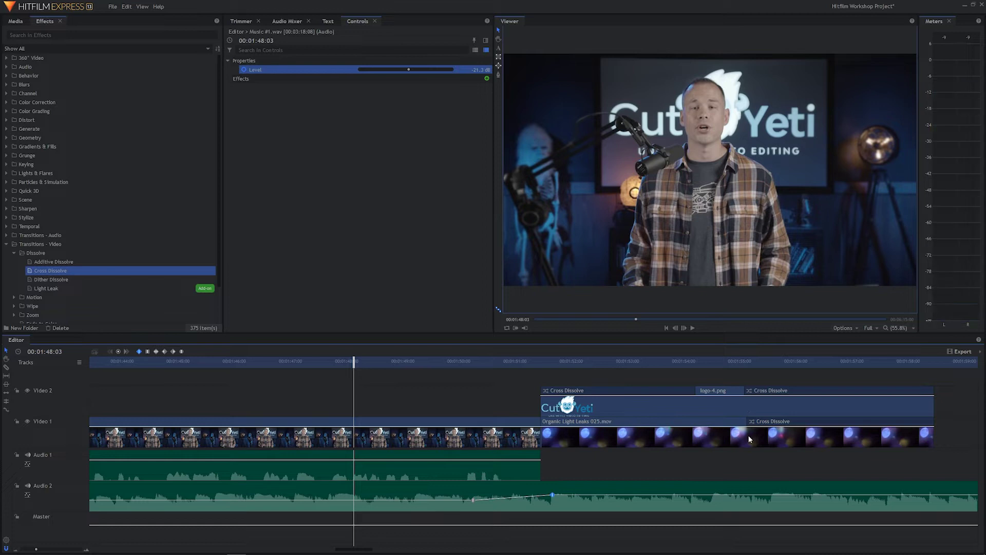
key("space")
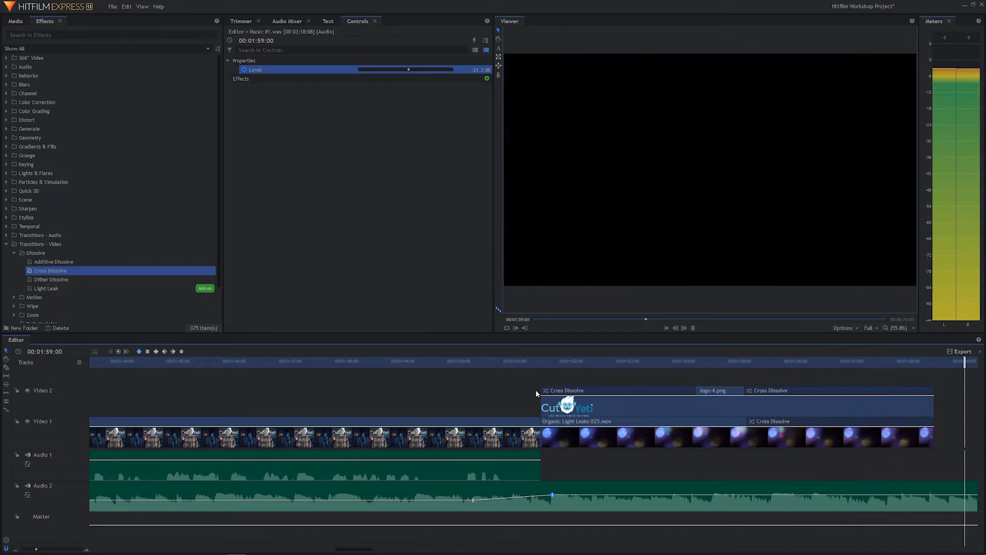
key("space")
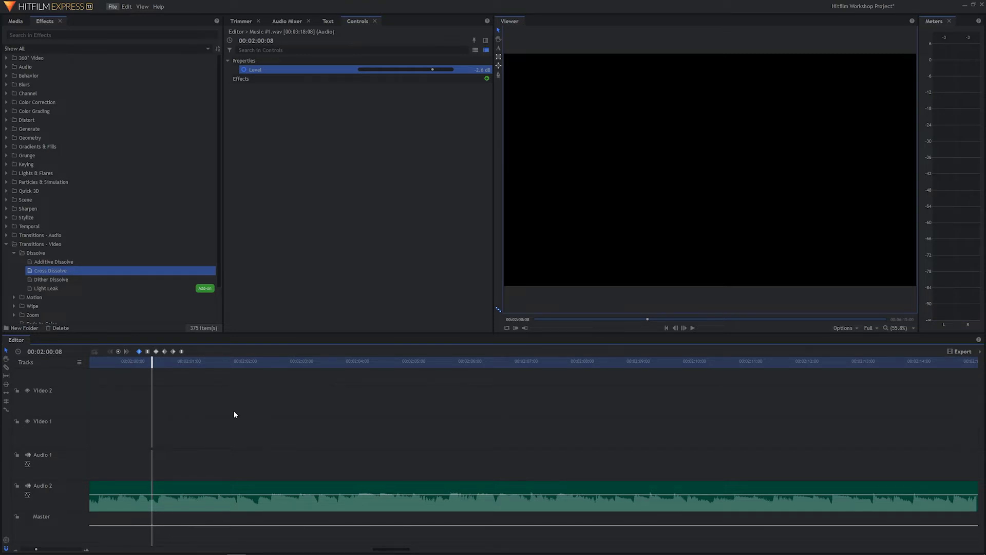
scroll(233, 411, "down", 3)
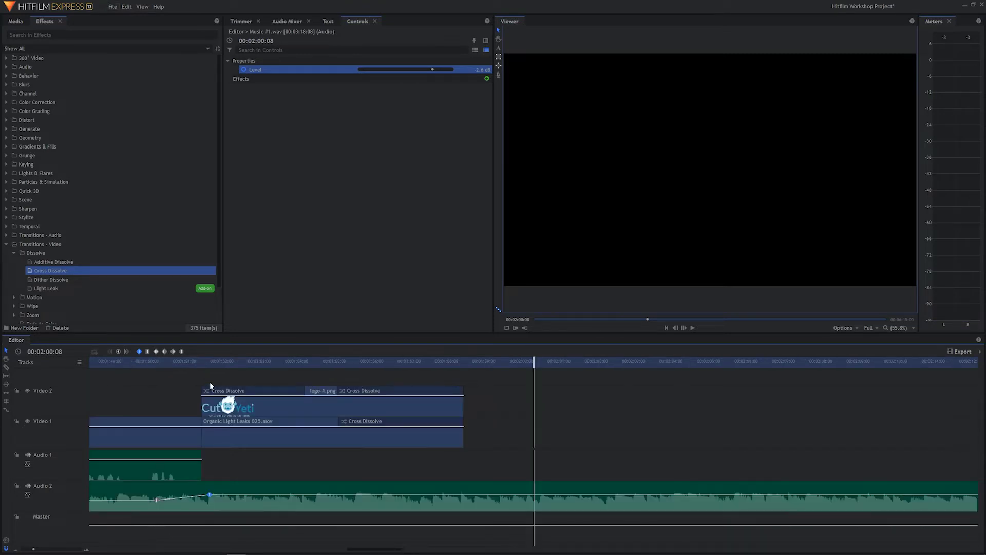
left_click(220, 362)
left_click_drag(220, 362, 130, 362)
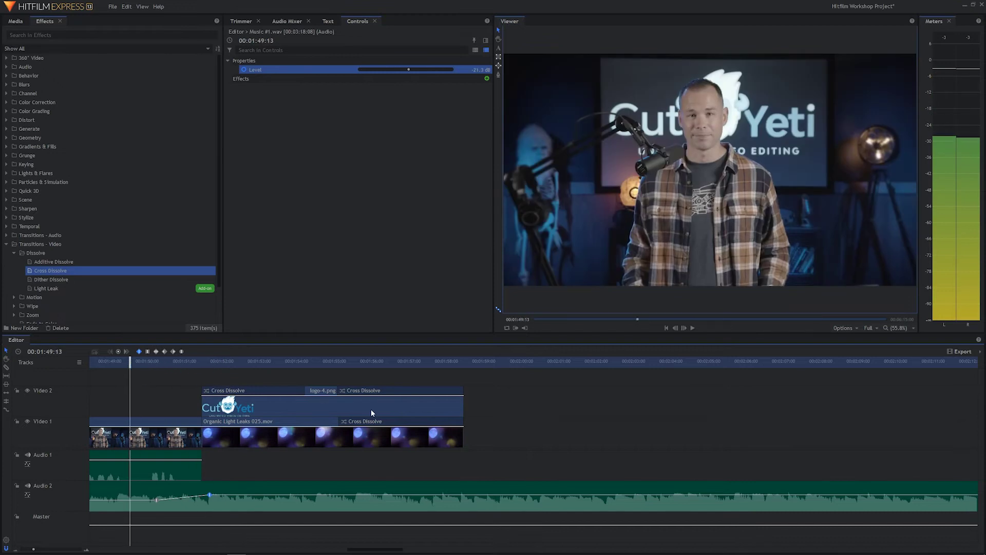
key("space")
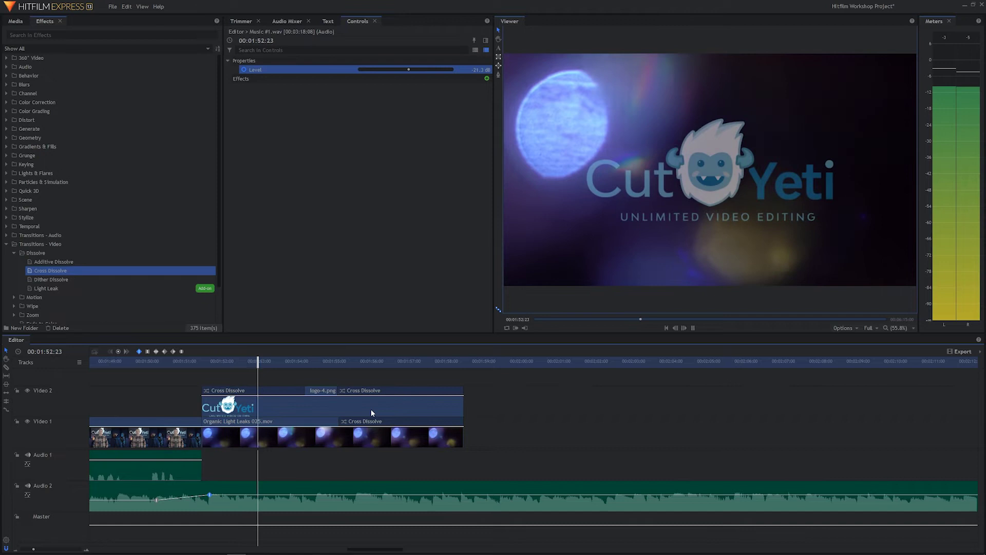
key("space")
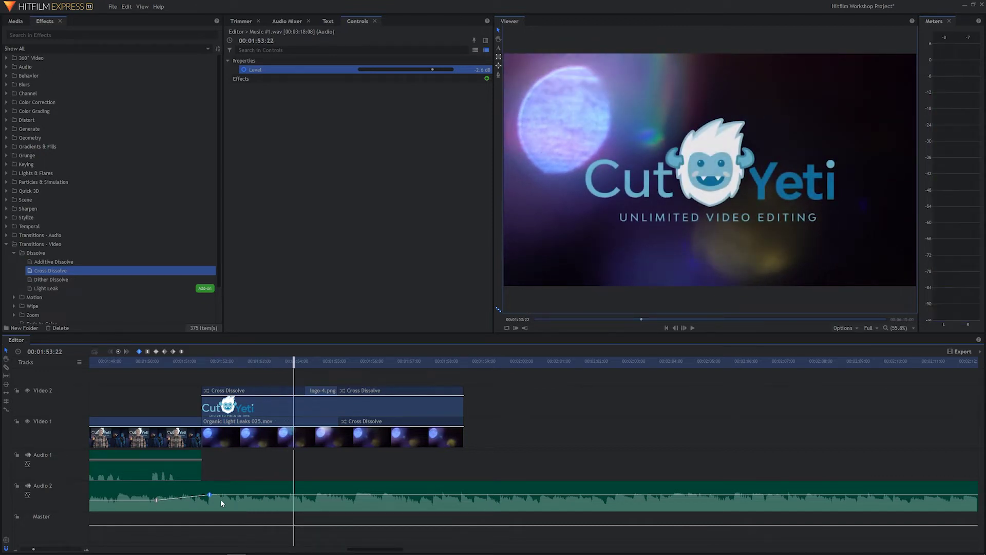
Lower the music's peak keyframe to -5.33 dB and preview the softer swell
mouse_move(209, 495)
left_click_drag(209, 494, 209, 497)
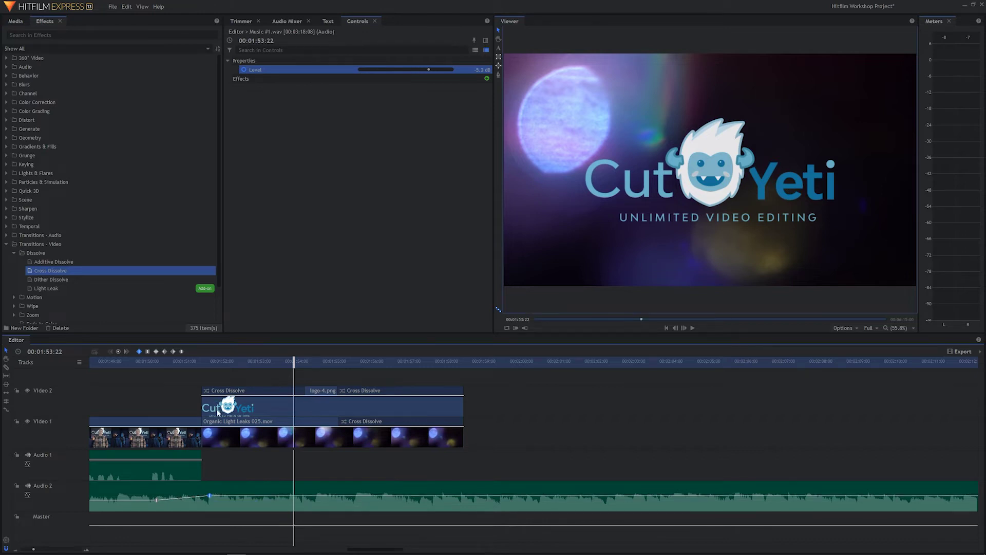
left_click_drag(177, 362, 116, 362)
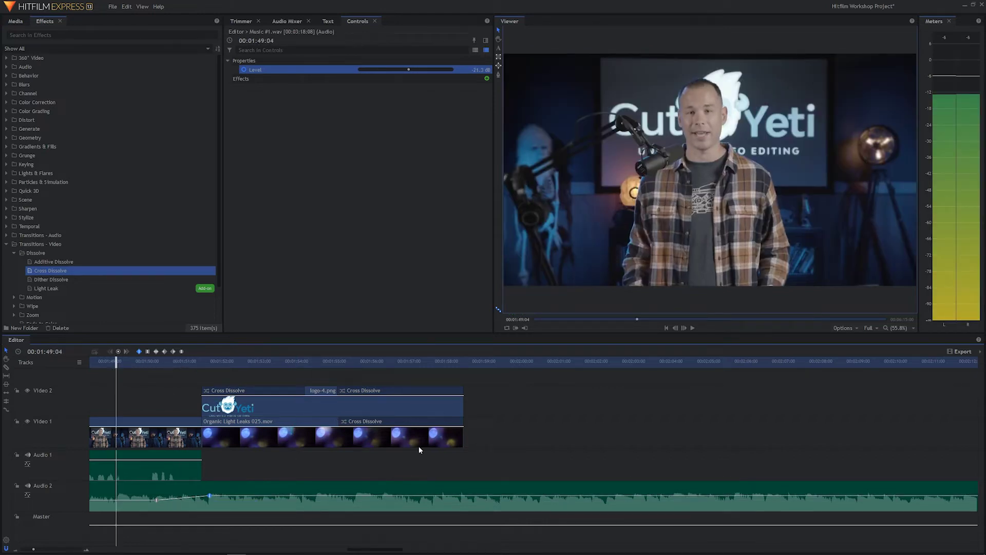
key("space")
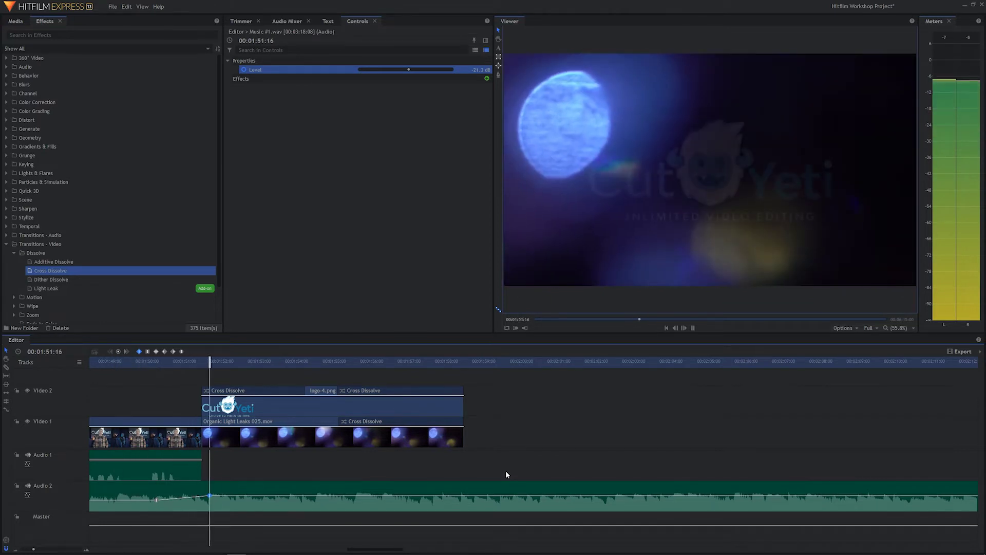
key("space")
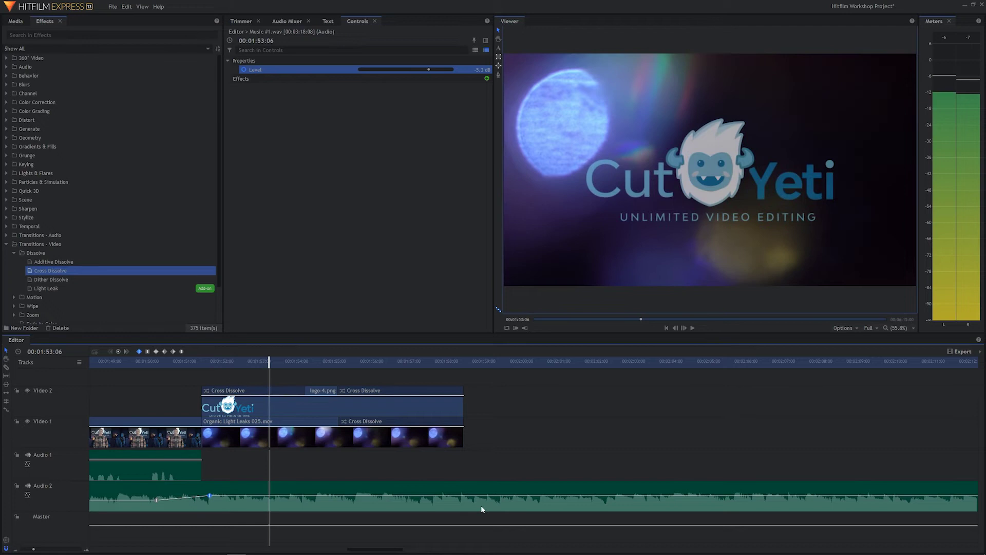
left_click(210, 360)
key("space")
key("space")
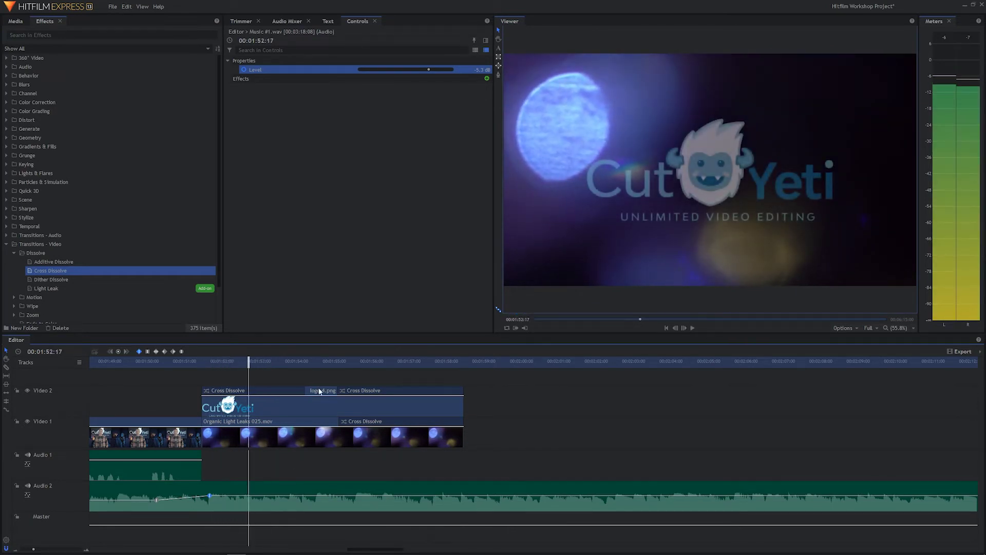
Shift the music's peak keyframe later, to about 00:01:52:17
mouse_move(209, 496)
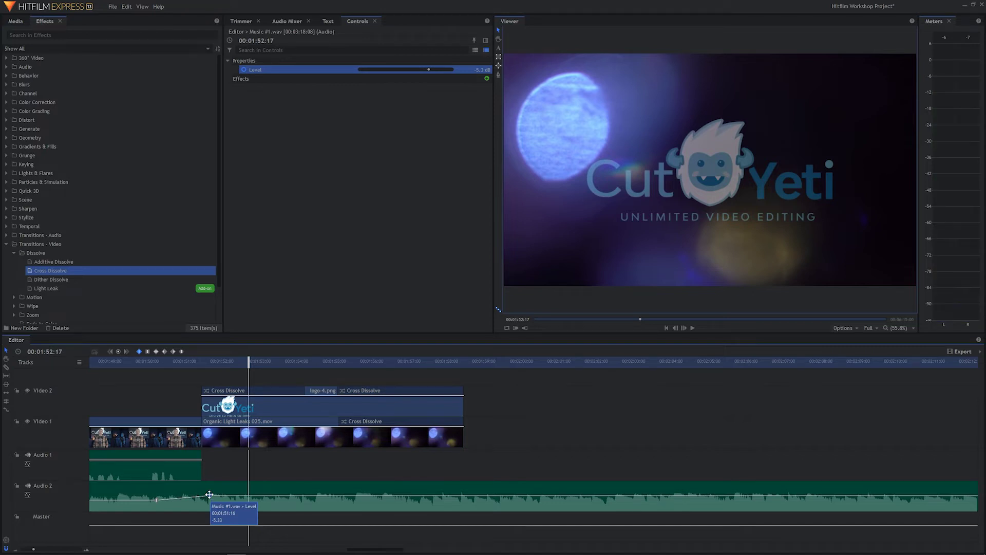
left_click(209, 495)
left_click_drag(207, 495, 246, 495)
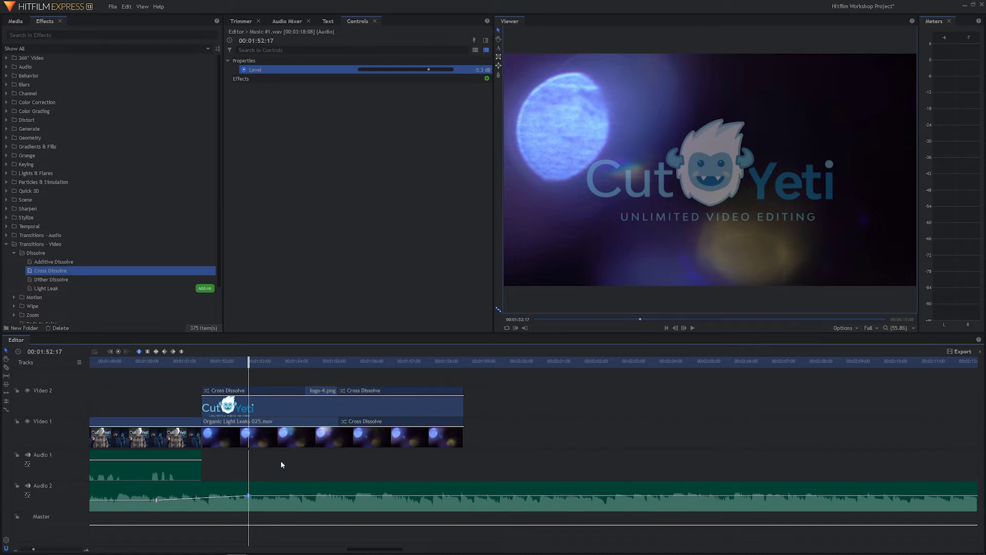
left_click_drag(248, 365, 106, 362)
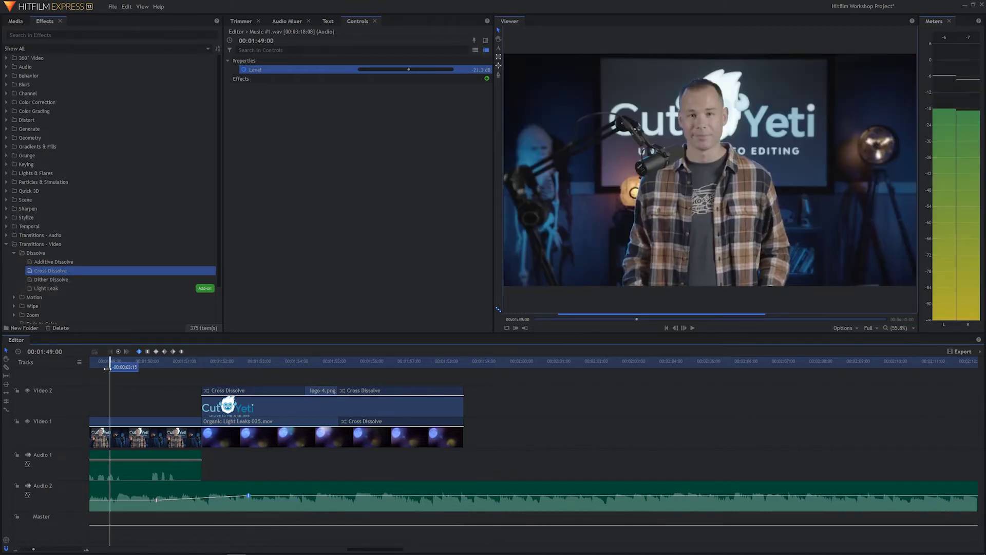
key("space")
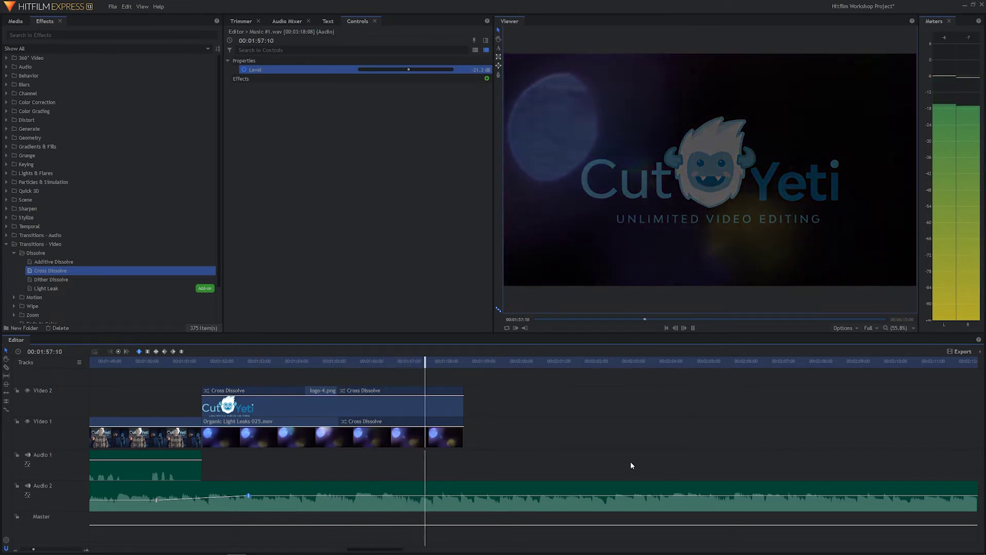
left_click(381, 361)
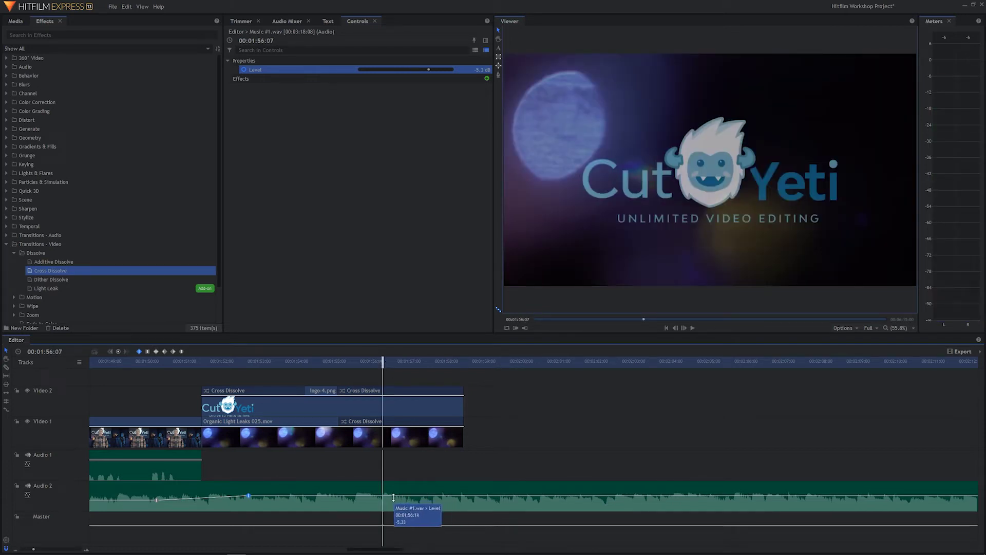
Add music level keyframes at 01:56 and near 01:59:29, drop the last to about -80, and preview
left_click(362, 495)
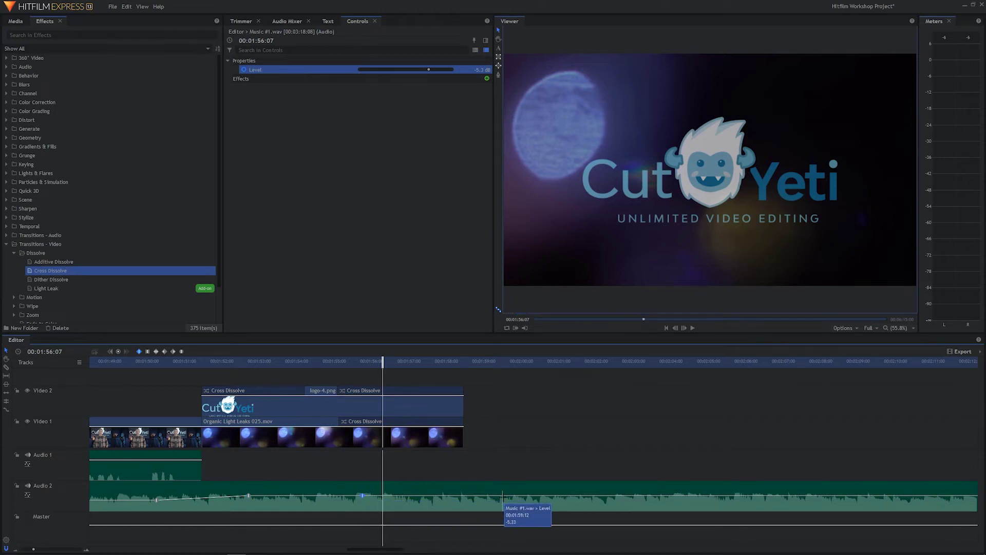
left_click(500, 494)
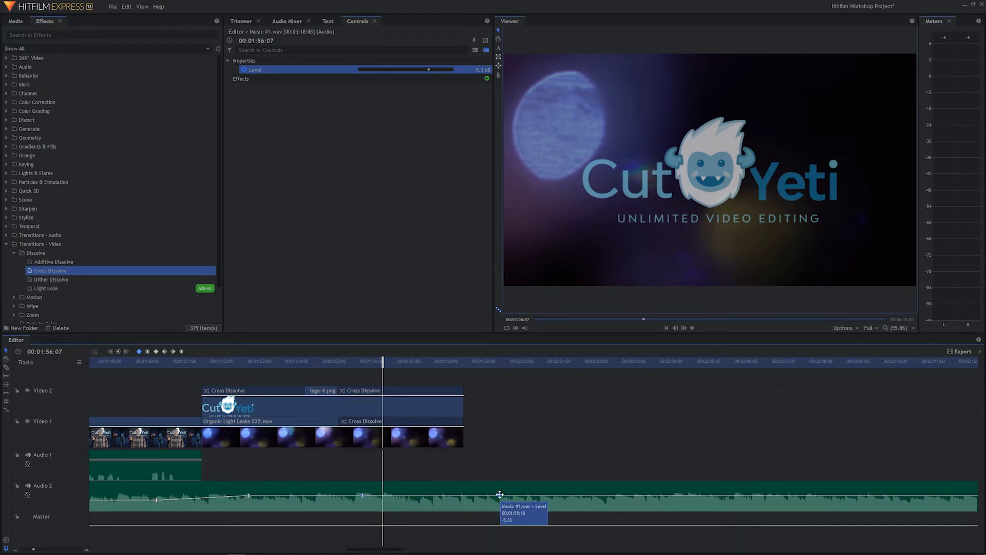
left_click_drag(500, 494, 500, 511)
left_click(332, 366)
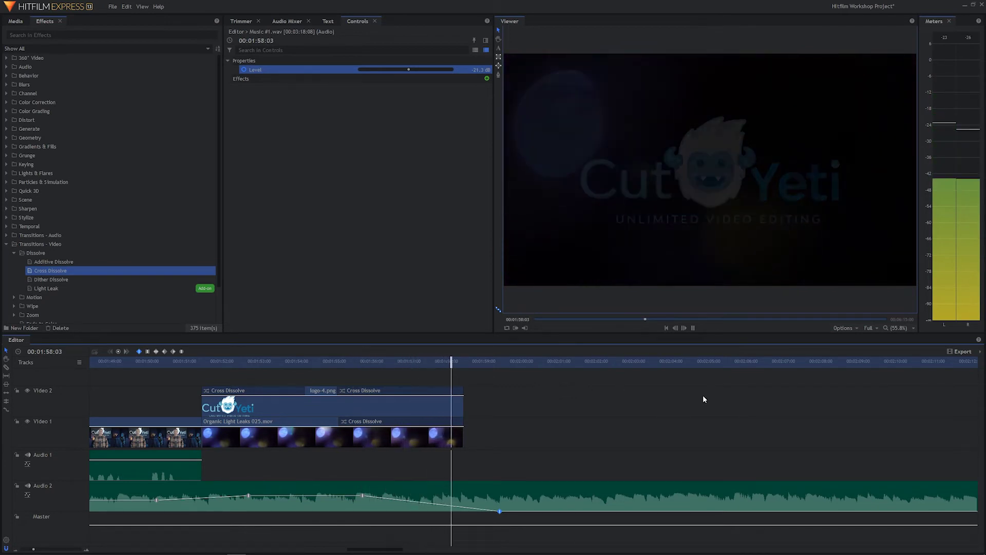
Drag the final music keyframe later to around 02:00 and replay the lengthened fade-out
key("space")
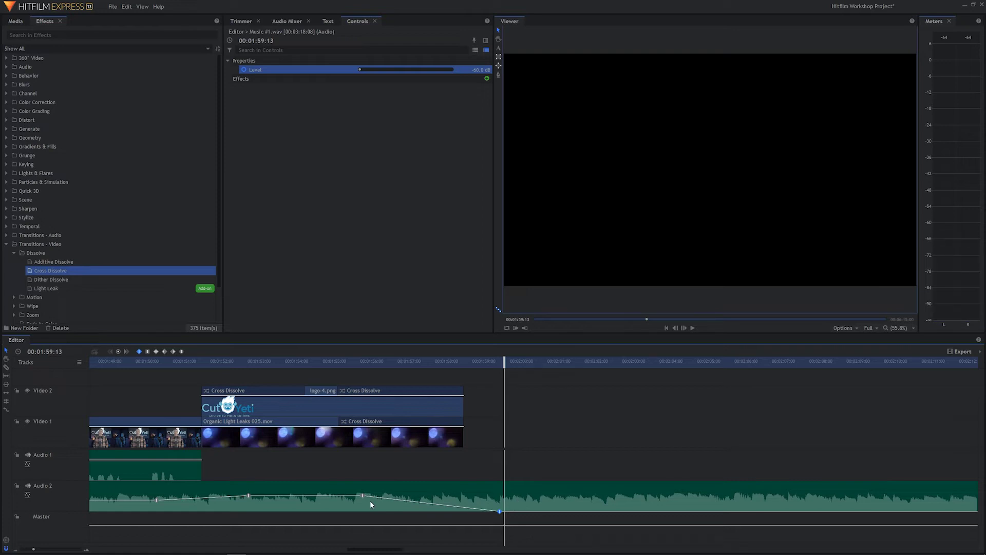
mouse_move(499, 510)
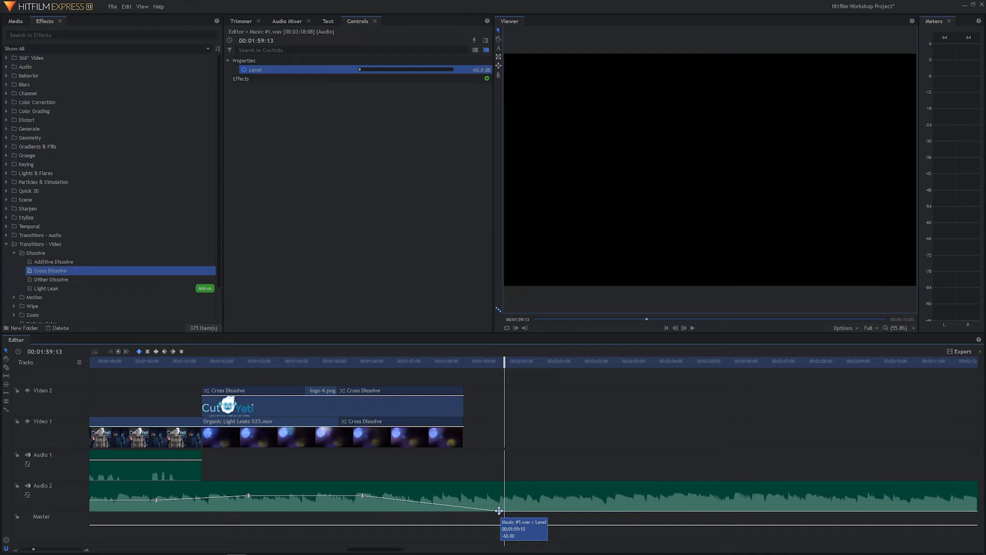
left_click_drag(499, 511, 556, 511)
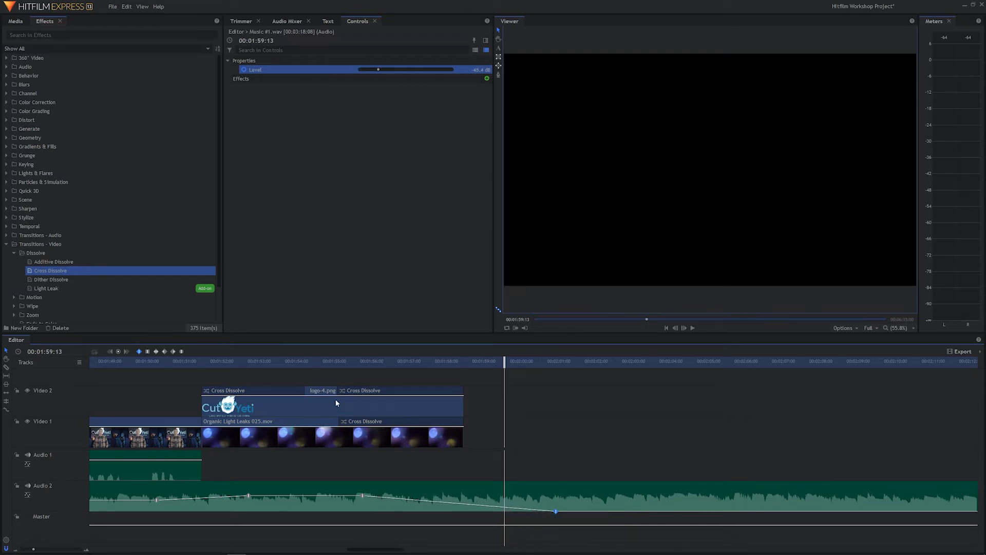
left_click_drag(253, 359, 229, 360)
key("space")
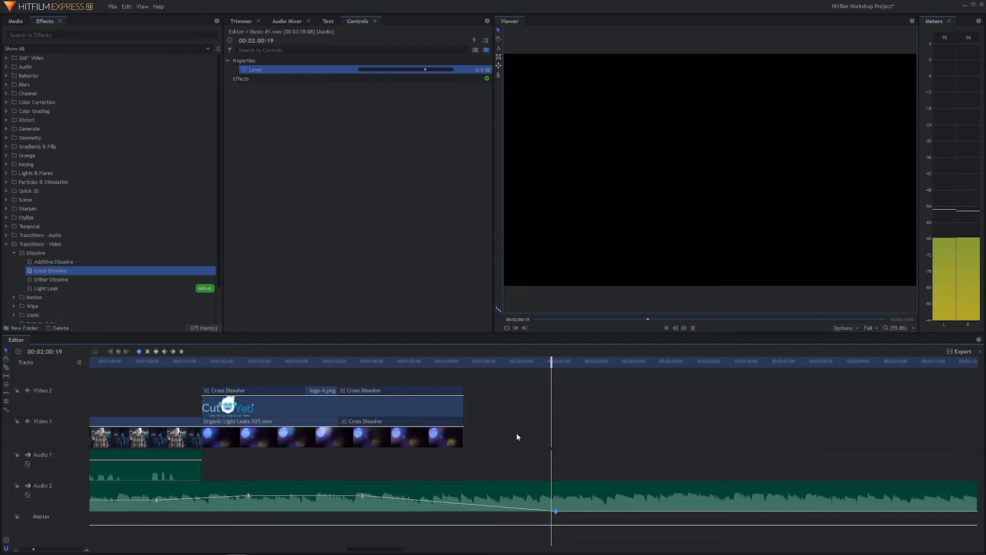
left_click_drag(486, 365, 330, 374)
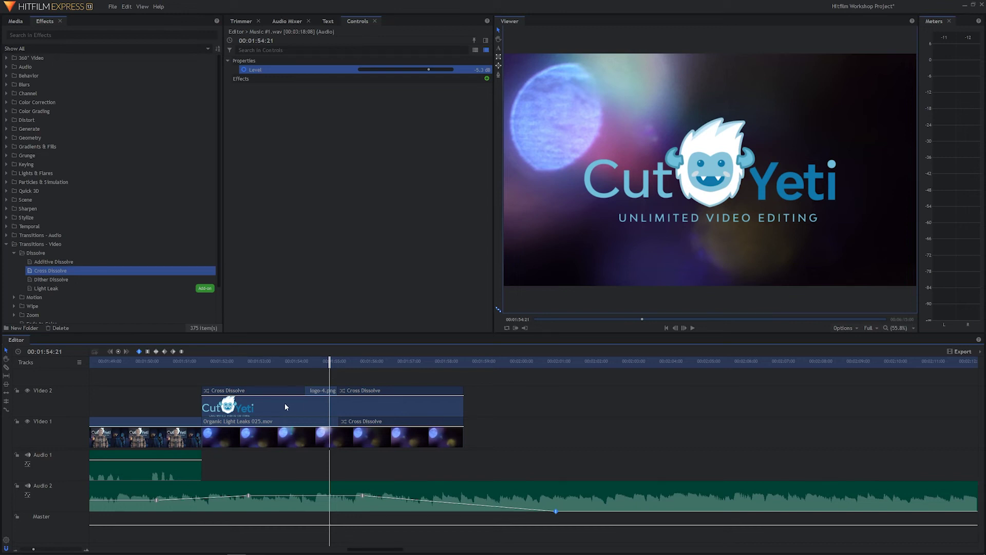
Go back to the project's opening and place the playhead where the talking head begins
scroll(284, 403, "down", 10)
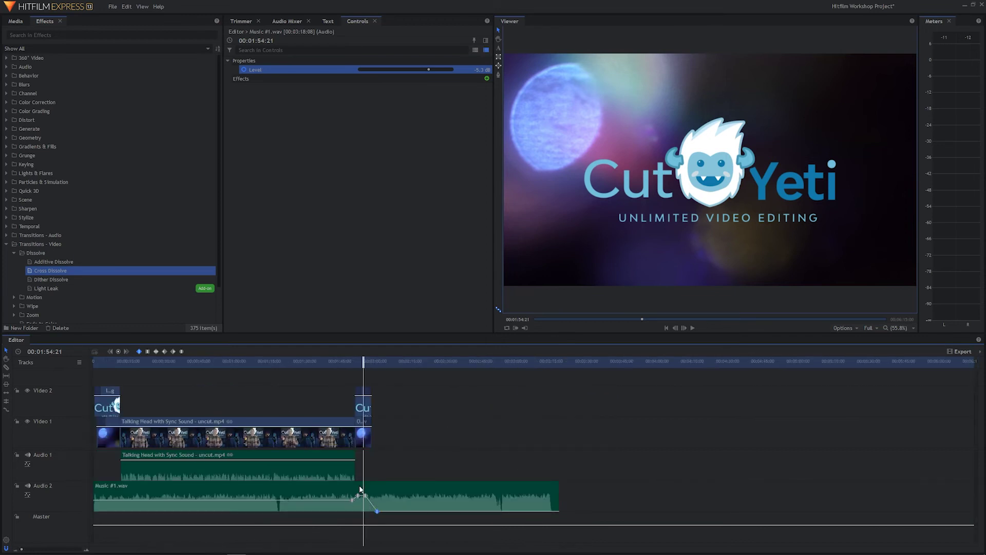
left_click_drag(186, 363, 94, 363)
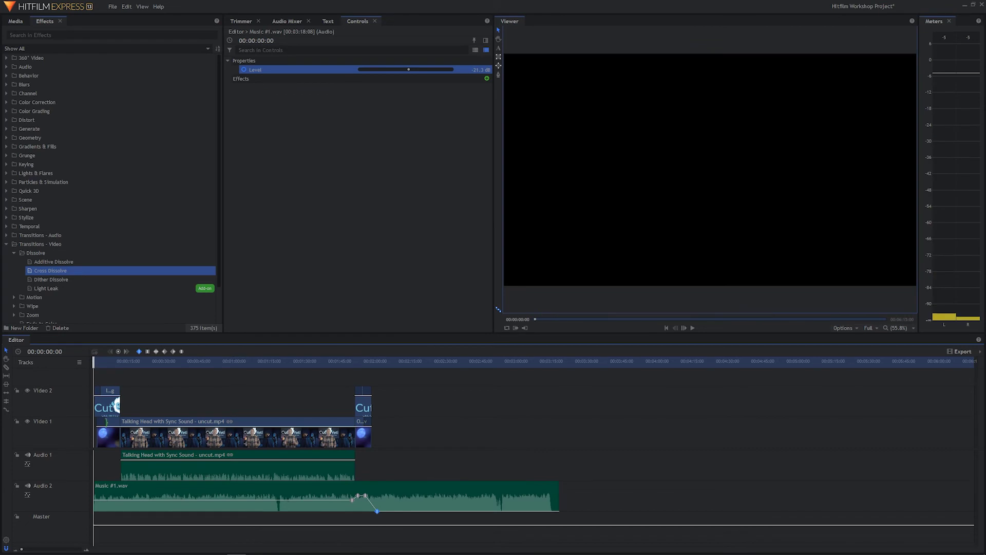
scroll(141, 473, "up", 10)
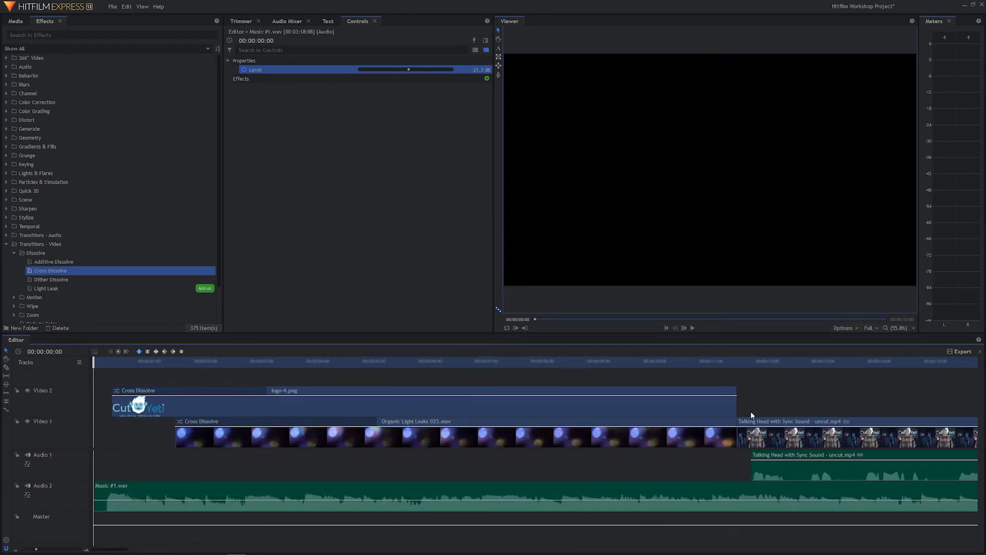
left_click(739, 362)
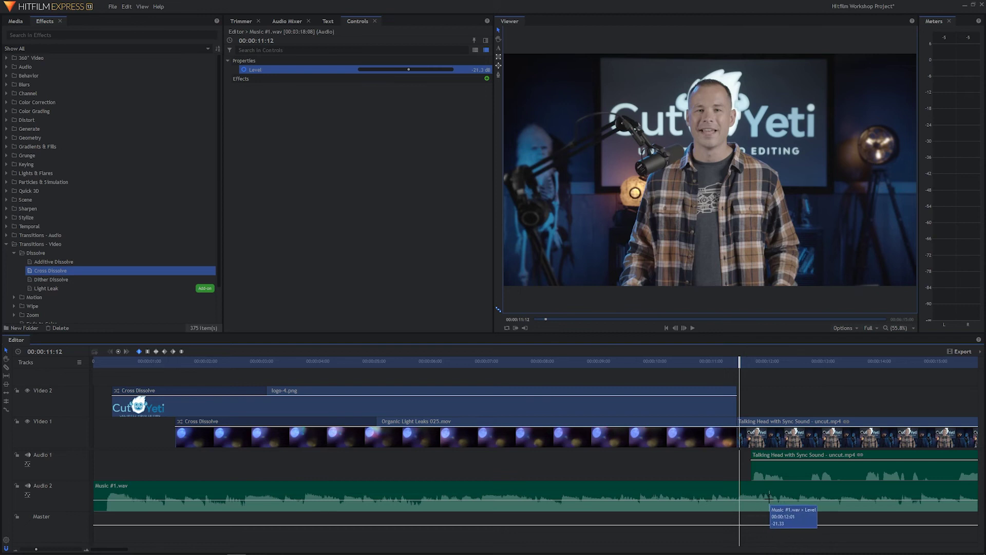
Add music keyframes at 00:00:10:11 and 00:00:12:06, raising the earlier one to about -6.7
left_click(788, 498, "ctrl")
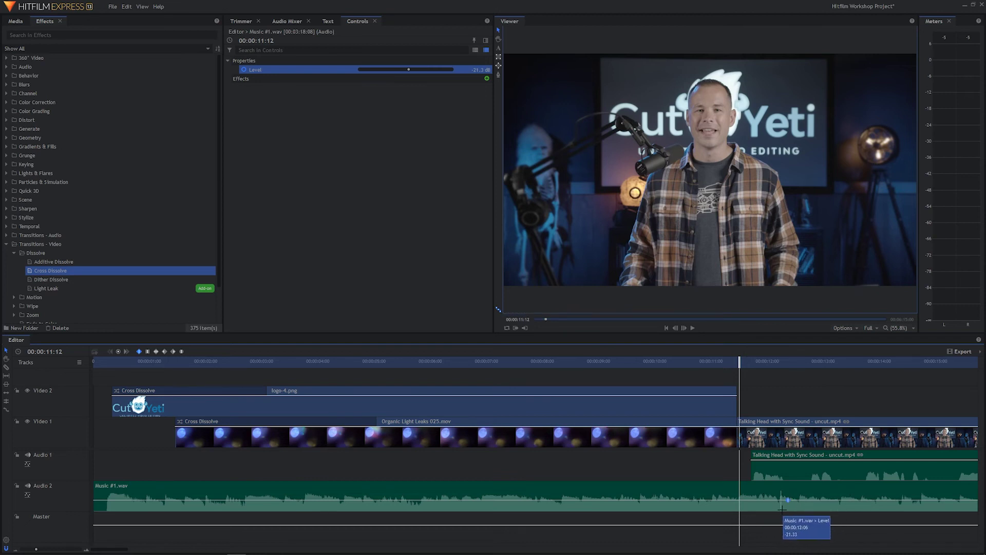
left_click(699, 499, "ctrl")
left_click_drag(680, 499, 681, 496)
left_click(426, 362)
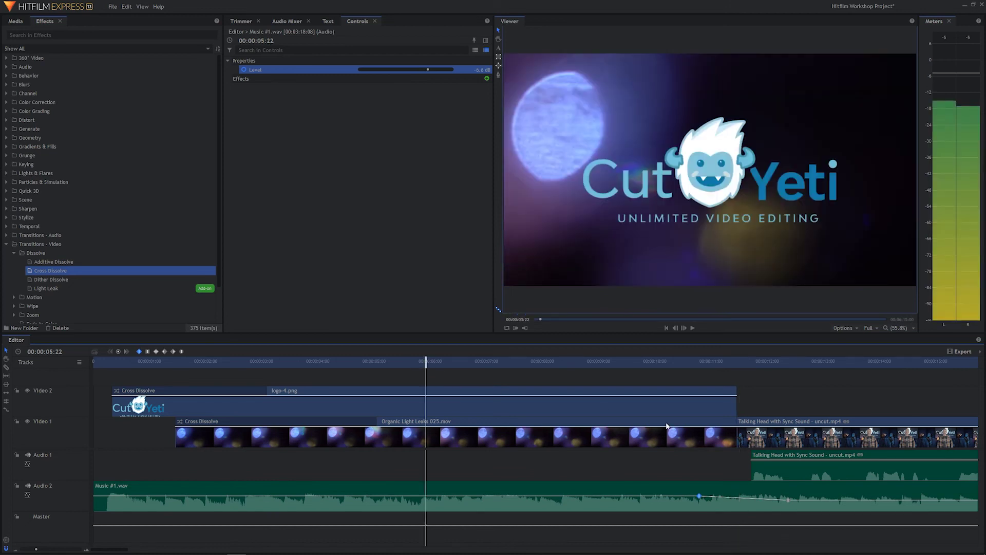
Preview the intro, then move the -21.33 music keyframe later to near 00:00:13:21
key("space")
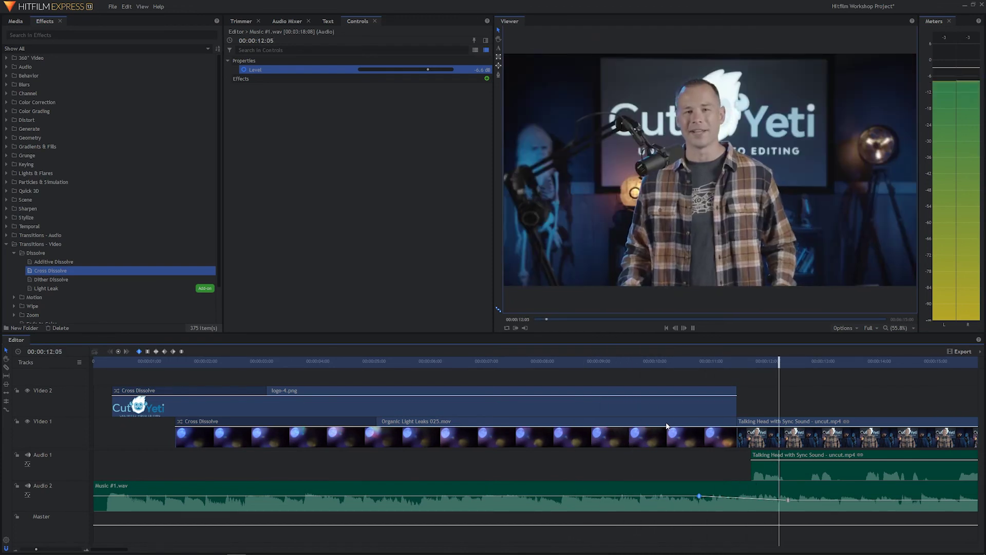
key("space")
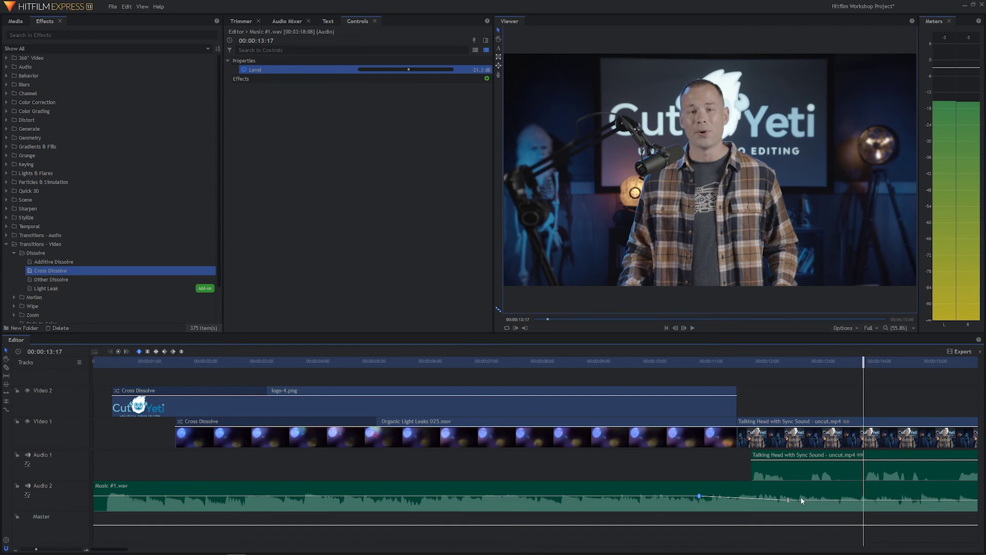
mouse_move(790, 500)
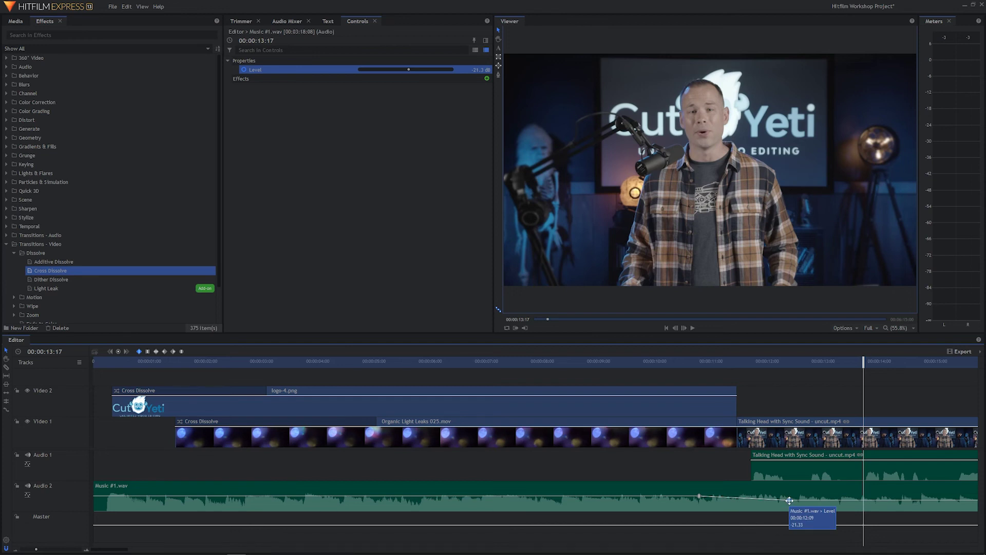
left_click_drag(788, 498, 873, 500)
Replay the intro and shift the -21.33 music keyframe to about 00:00:14:18
left_click(544, 362)
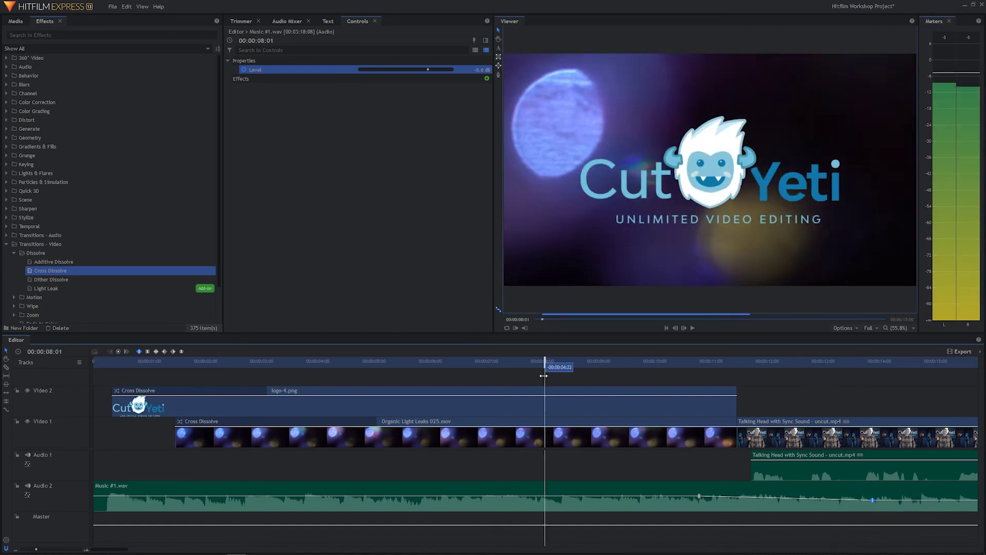
key("space")
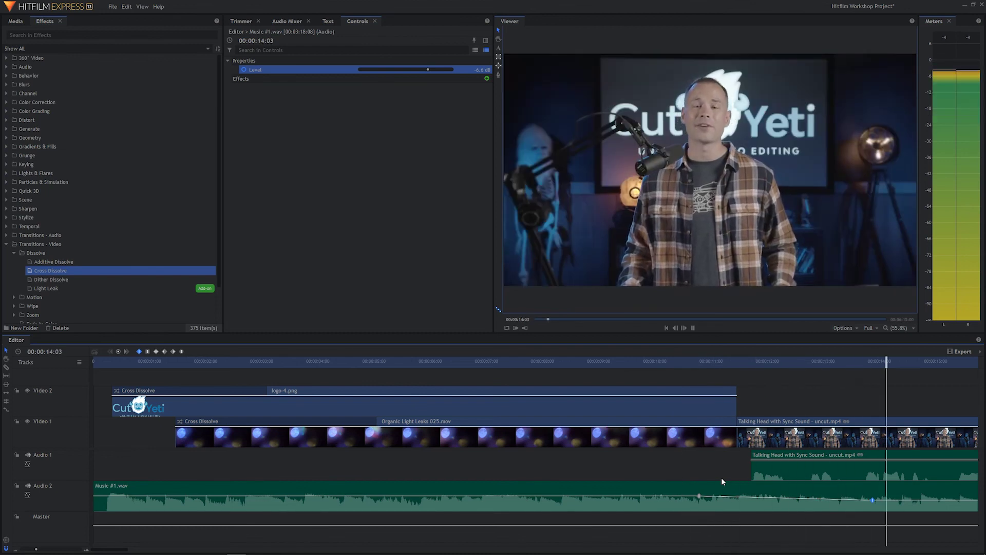
key("space")
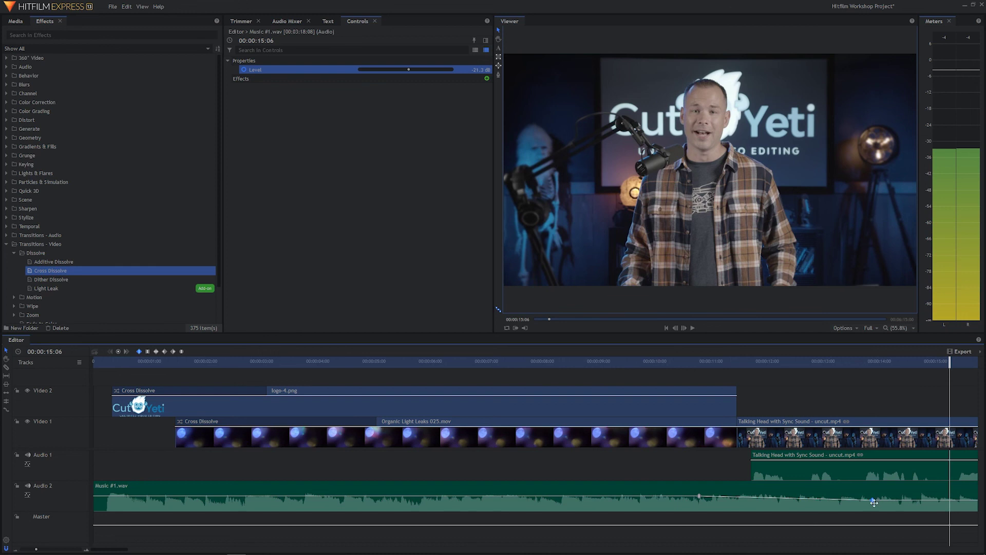
mouse_move(874, 502)
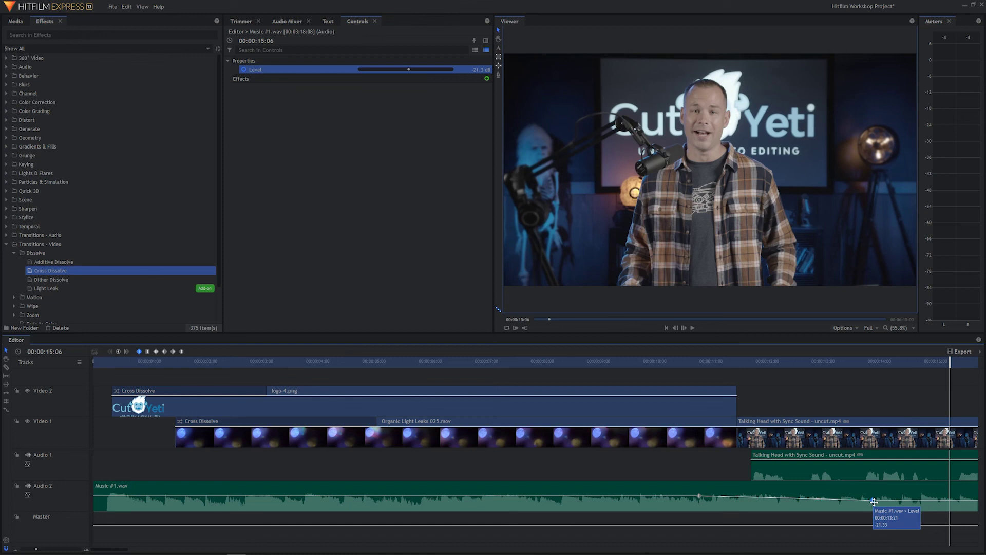
left_click_drag(874, 502, 924, 502)
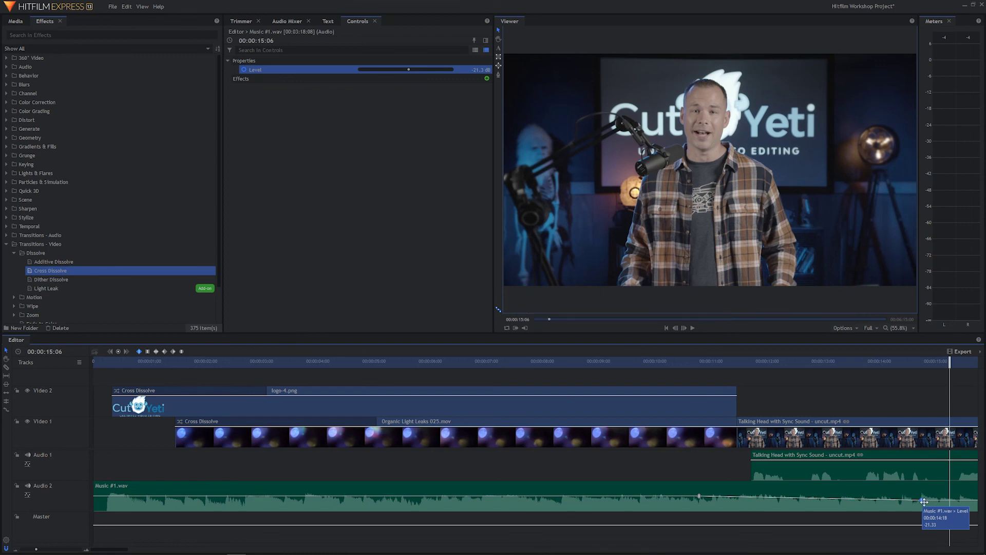
left_click_drag(924, 502, 921, 501)
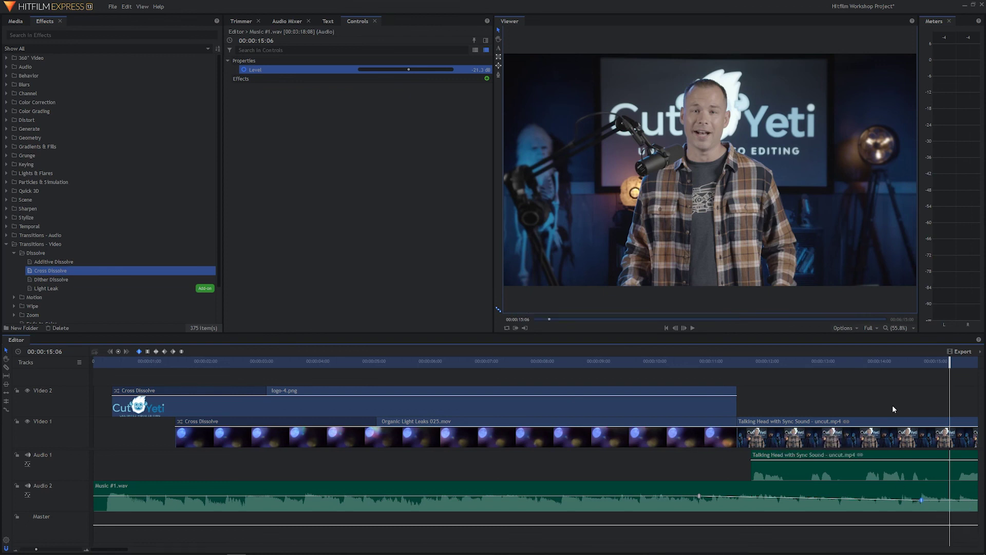
left_click_drag(887, 362, 597, 369)
key("space")
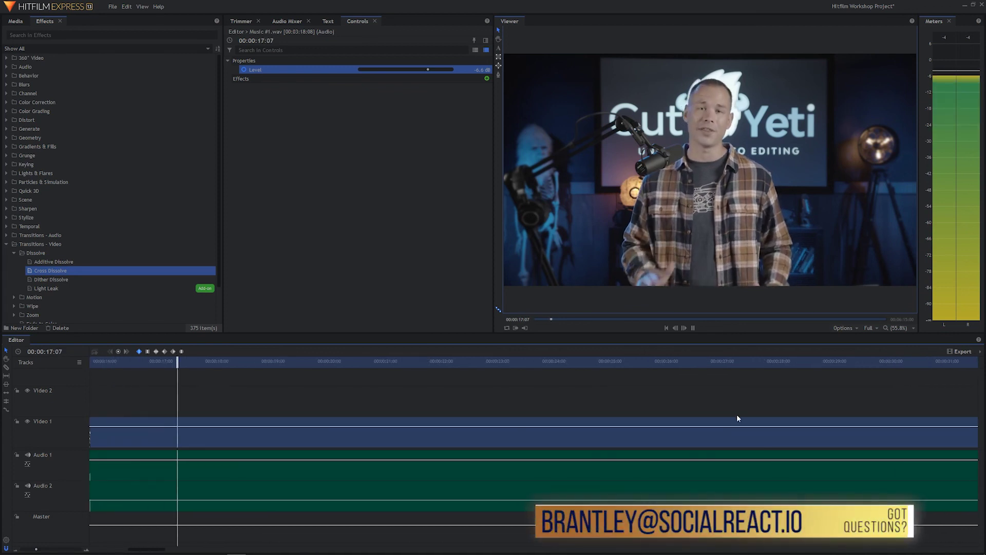
key("space")
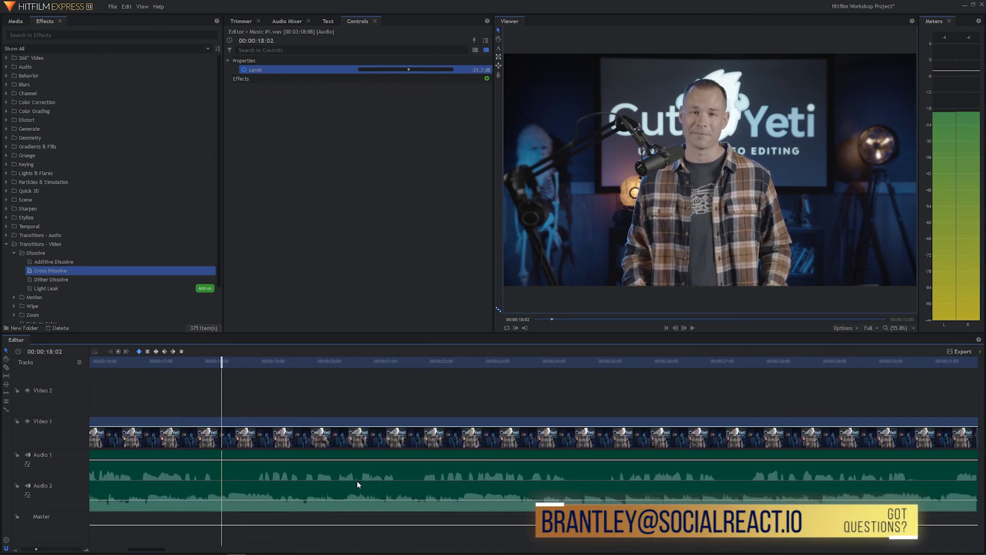
scroll(357, 479, "down", 10)
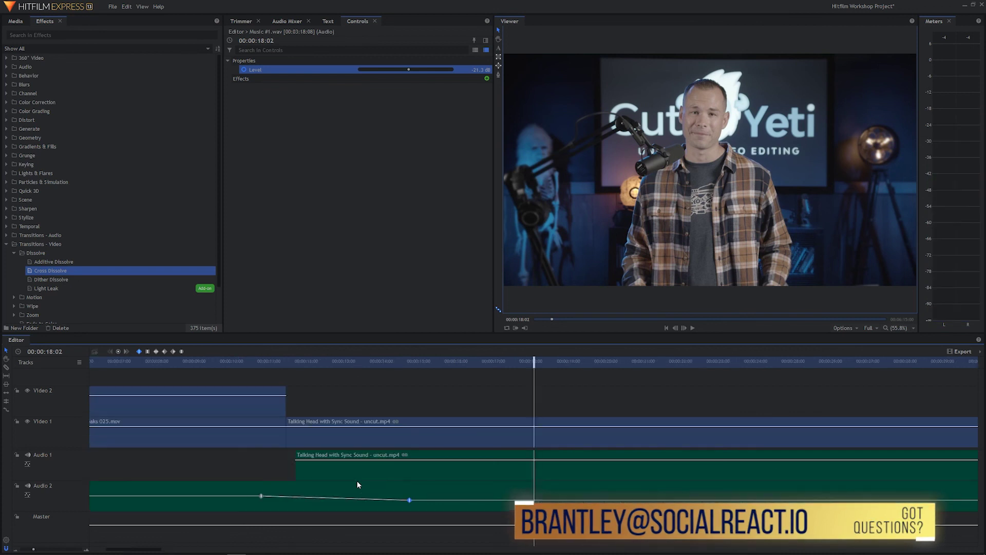